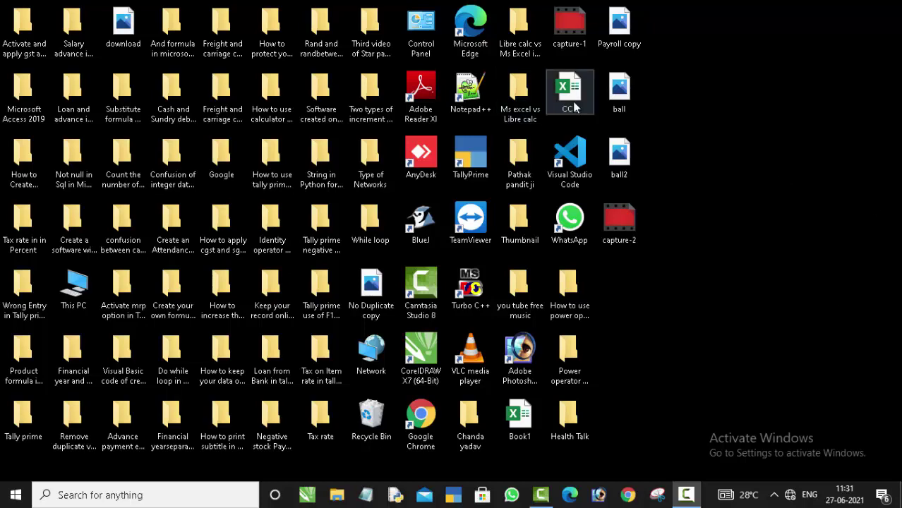
# - Refresh the Windows desktop twice from its right-click menu
pyautogui.rightClick(720, 90)
pyautogui.click(737, 127)
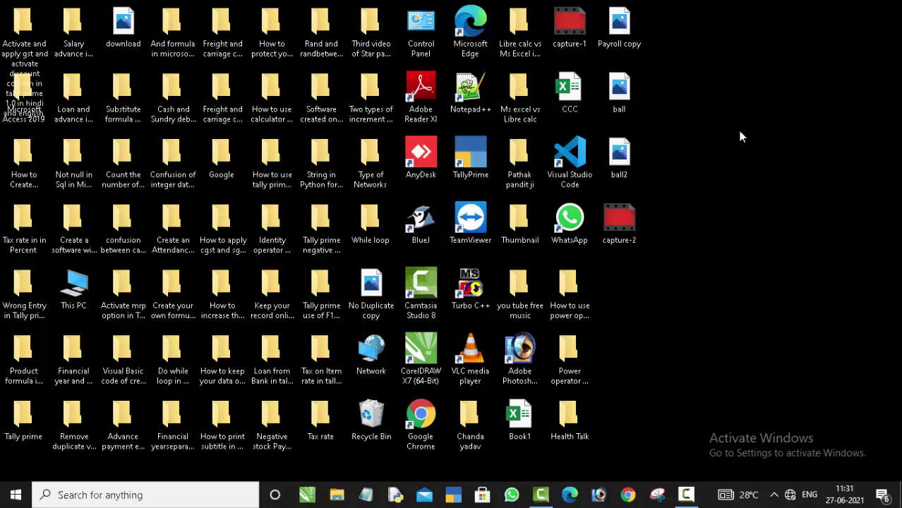
pyautogui.rightClick(727, 94)
pyautogui.click(759, 138)
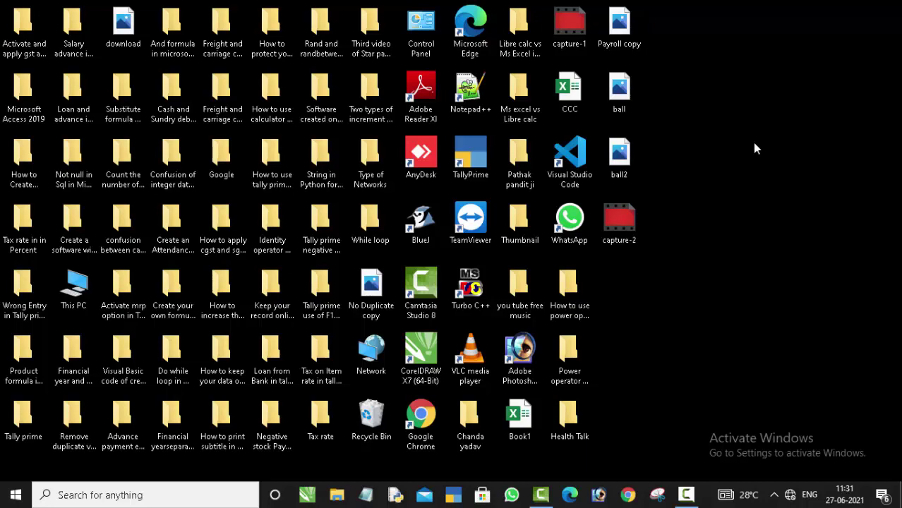
# - Launch PowerPoint by running 'powerpnt' from the Run box
pyautogui.press('super+r')
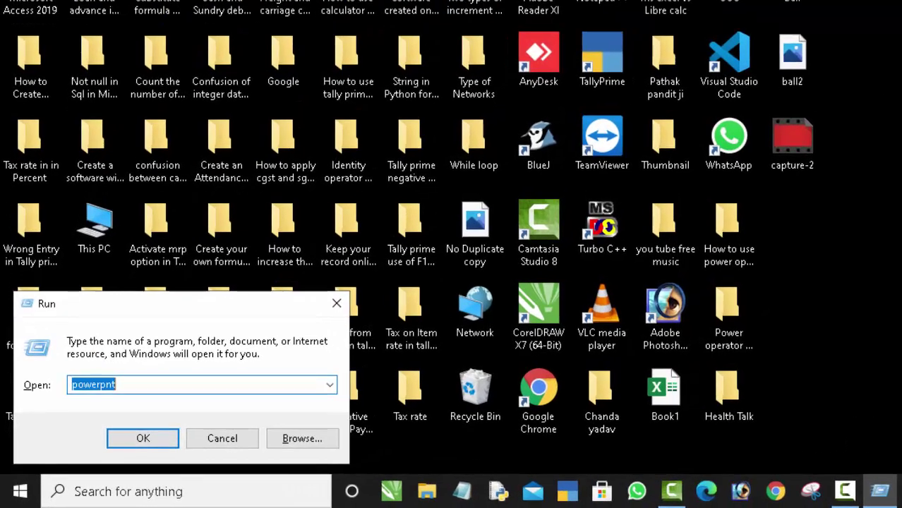
pyautogui.press('BackSpace')
pyautogui.write('power')
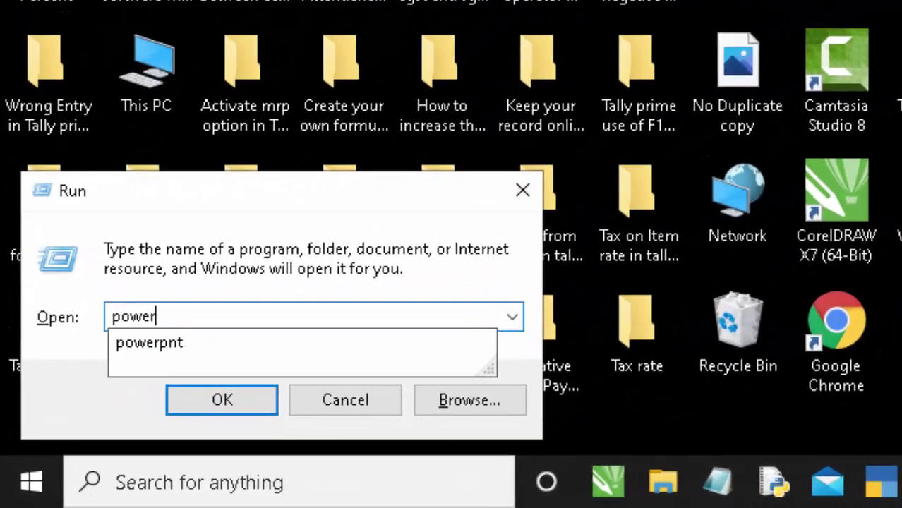
pyautogui.write('pn')
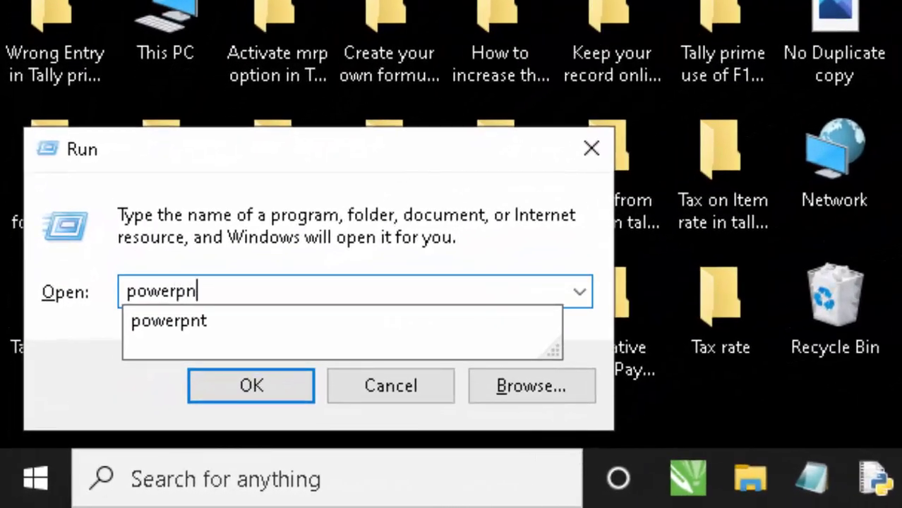
pyautogui.write('t')
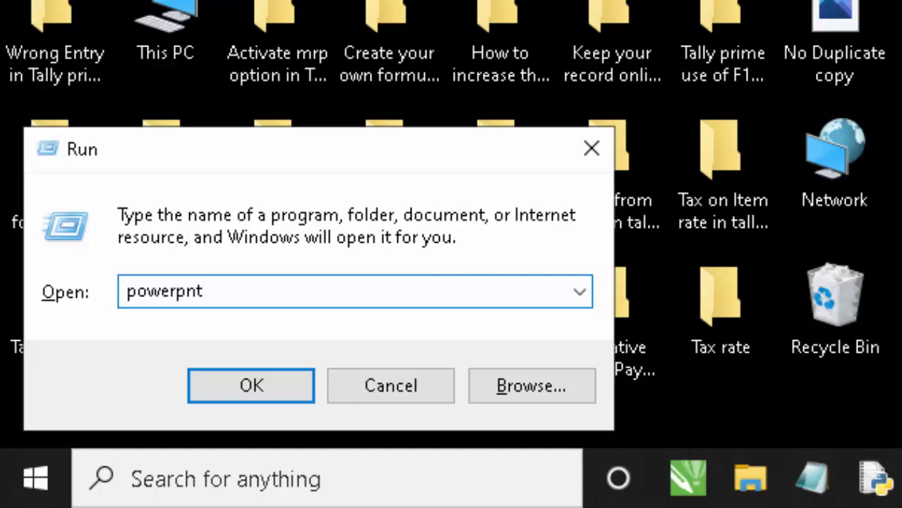
pyautogui.press('Return')
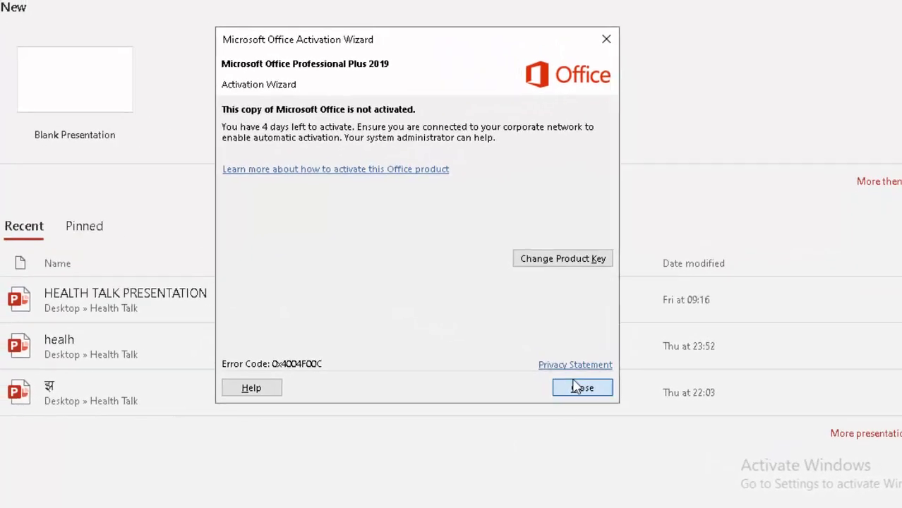
# - Dismiss the activation notice, start a Blank Presentation, and delete its subtitle and title placeholders
pyautogui.click(575, 387)
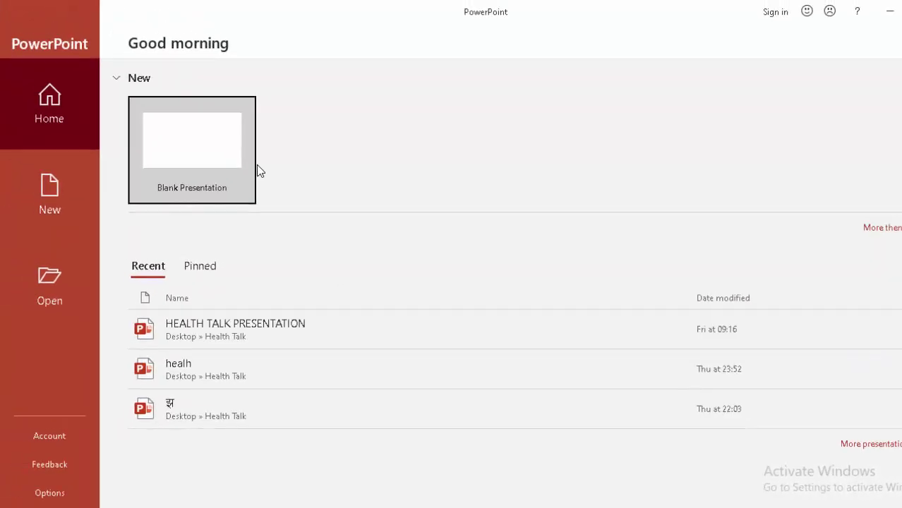
pyautogui.click(178, 133)
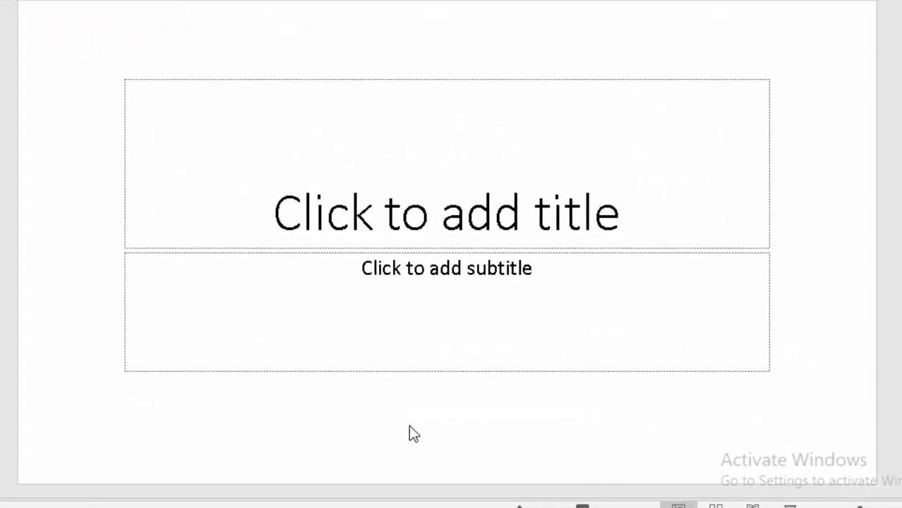
pyautogui.click(367, 372)
pyautogui.press('Delete')
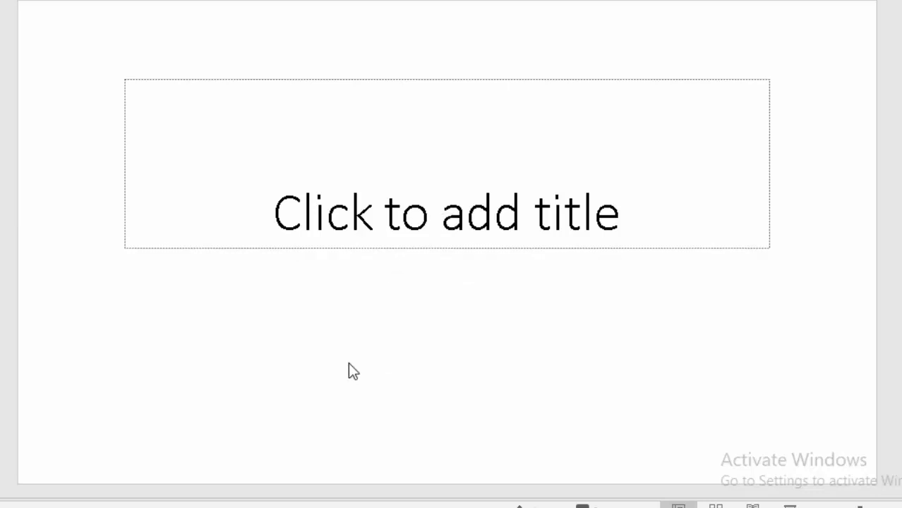
pyautogui.click(364, 248)
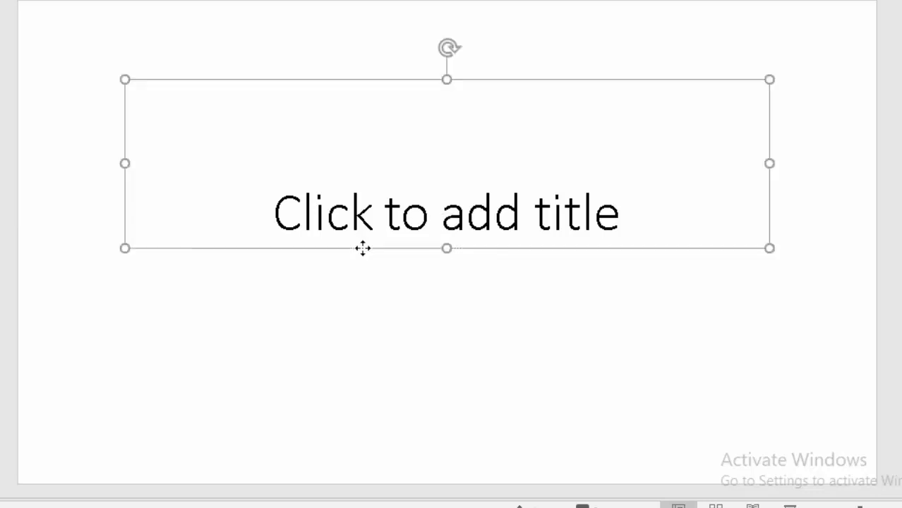
pyautogui.press('Delete')
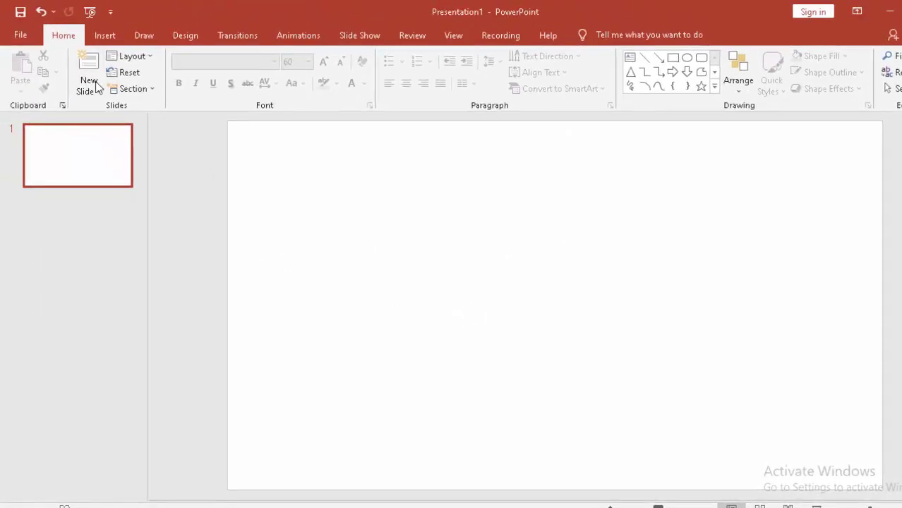
# - Draw a tall, thin rectangle on the slide's left side reaching down to the bottom edge
pyautogui.click(107, 37)
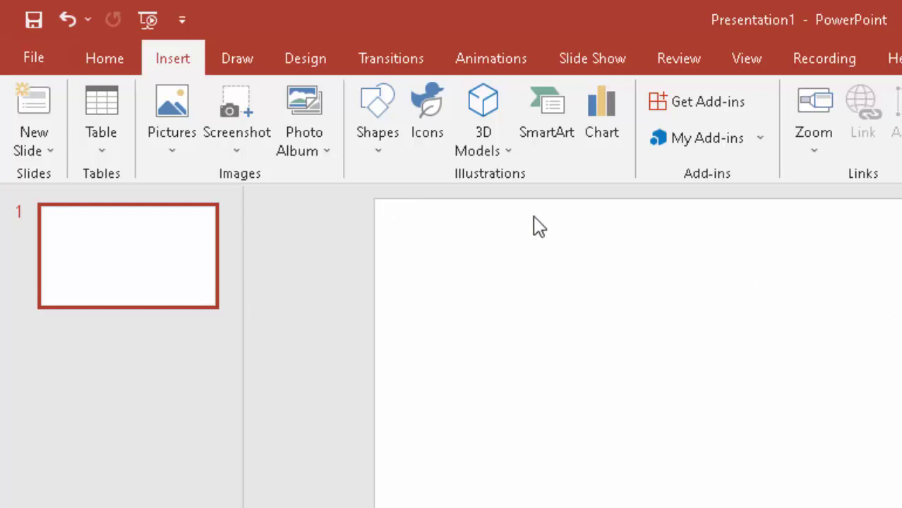
pyautogui.click(387, 154)
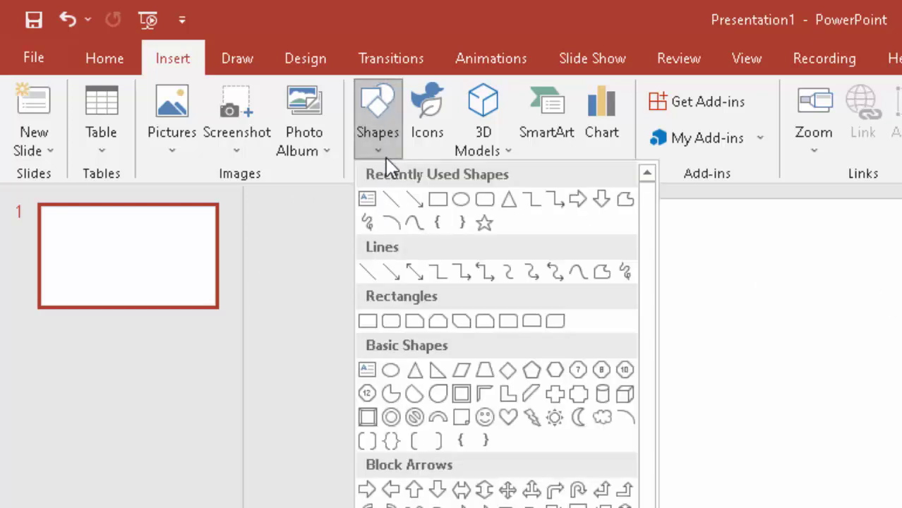
pyautogui.click(438, 201)
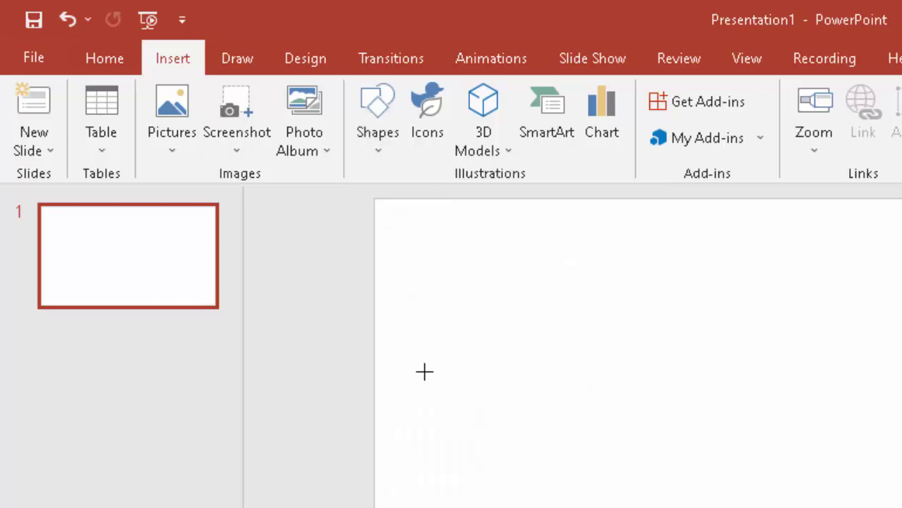
pyautogui.moveTo(424, 371); pyautogui.dragTo(487, 507)
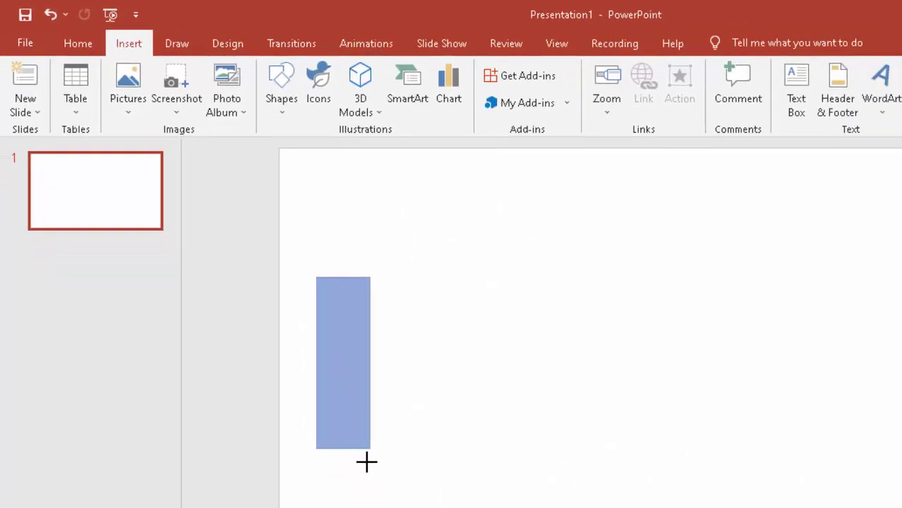
pyautogui.moveTo(300, 430); pyautogui.dragTo(299, 496)
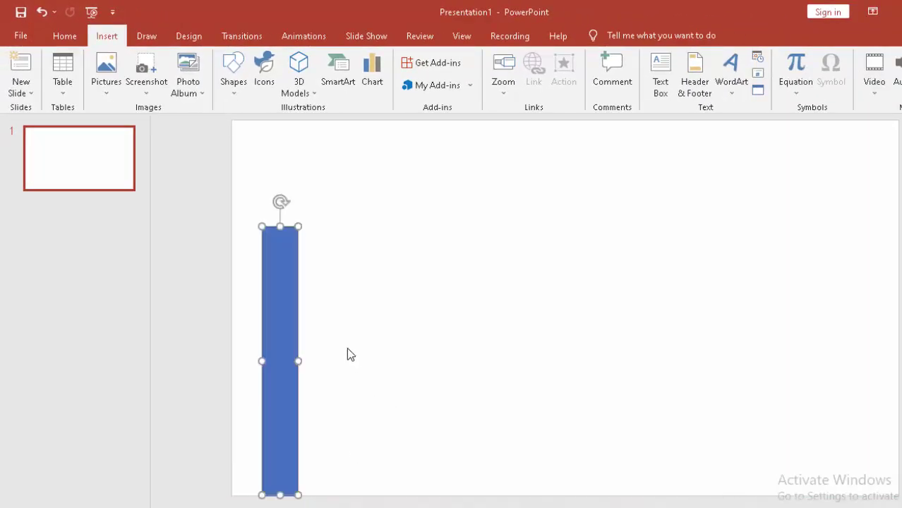
# - Paste a copy of the post onto the slide's right side, then paste a third bar and rotate it horizontal
pyautogui.click(287, 296)
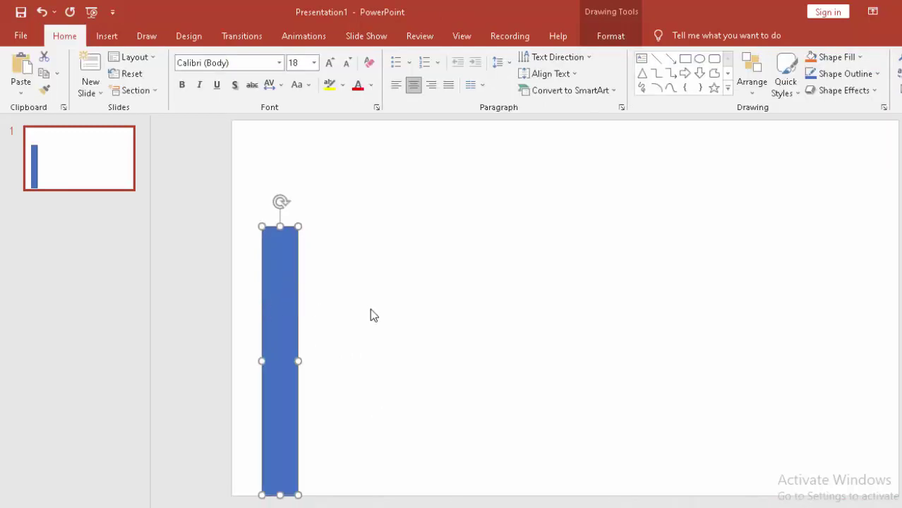
pyautogui.hotkey('ctrl', 'v')
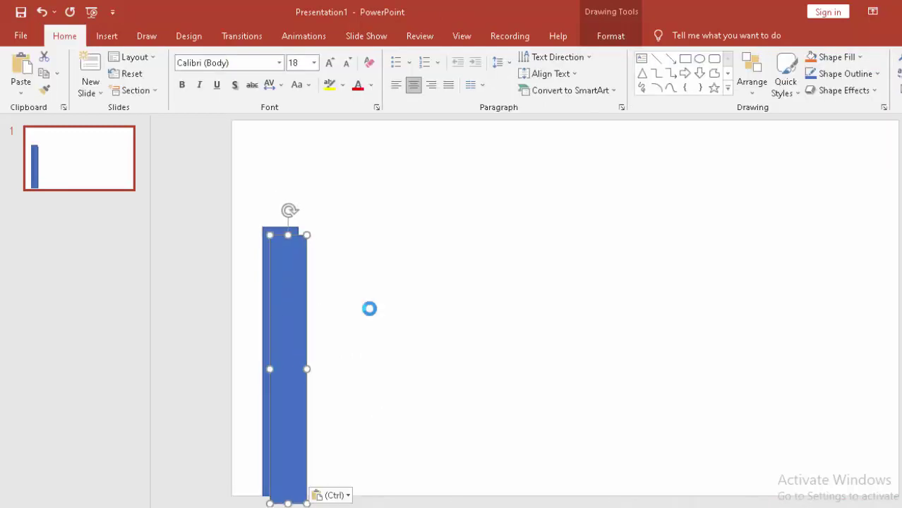
pyautogui.moveTo(293, 285); pyautogui.dragTo(814, 280)
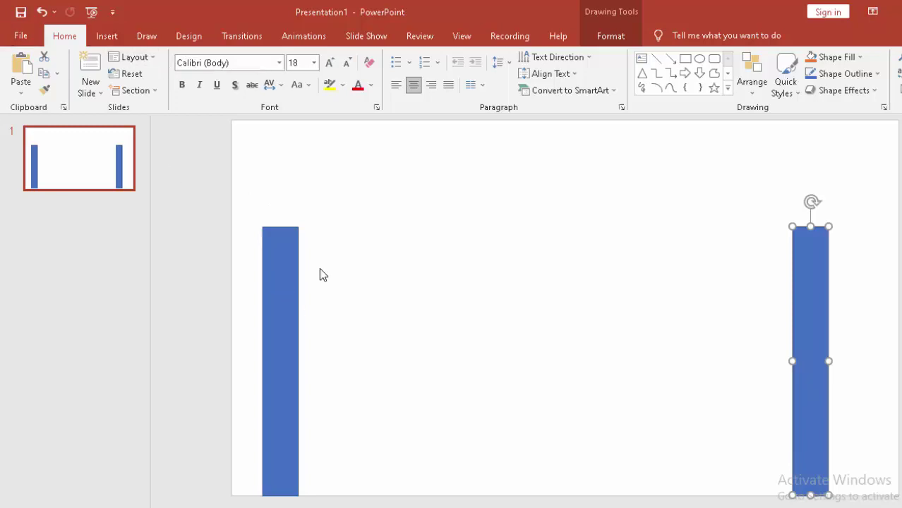
pyautogui.hotkey('ctrl', 'v')
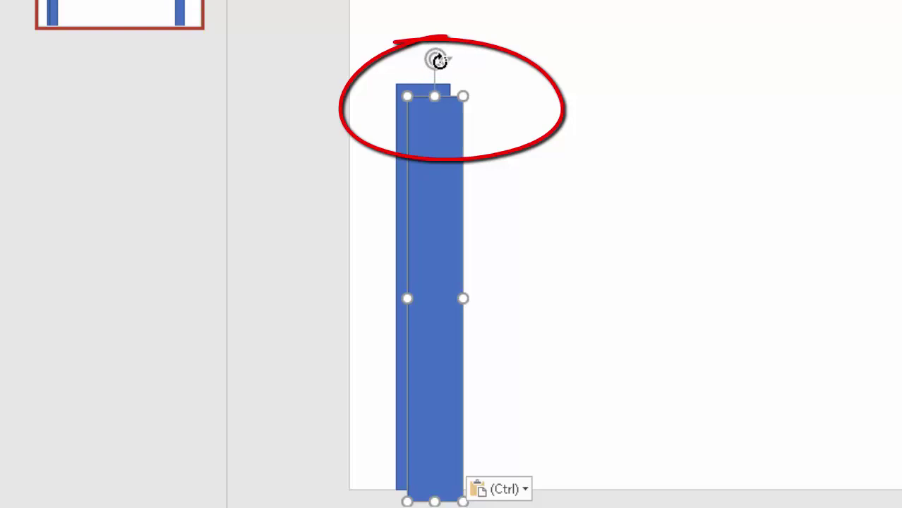
pyautogui.moveTo(437, 60)
pyautogui.mouseDown()
pyautogui.moveTo(489, 91)
pyautogui.moveTo(598, 309)
pyautogui.moveTo(596, 298)
pyautogui.mouseUp()
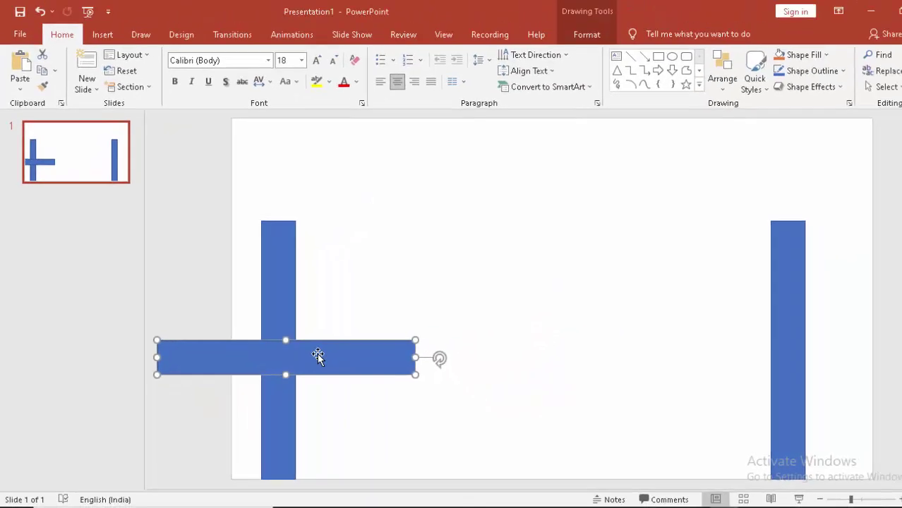
# - Set the horizontal bar on the post tops and stretch it to both slide edges
pyautogui.moveTo(316, 353)
pyautogui.mouseDown()
pyautogui.moveTo(375, 312)
pyautogui.moveTo(429, 198)
pyautogui.mouseUp()
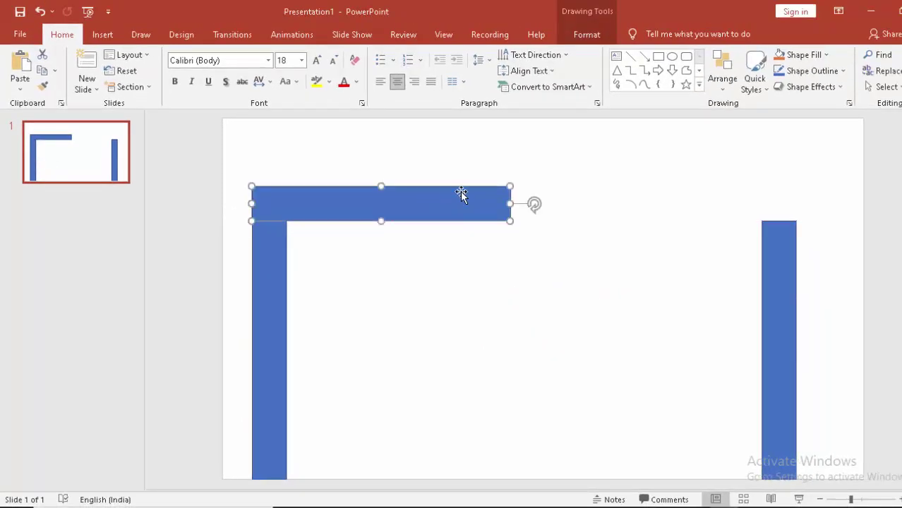
pyautogui.moveTo(512, 203); pyautogui.dragTo(869, 202)
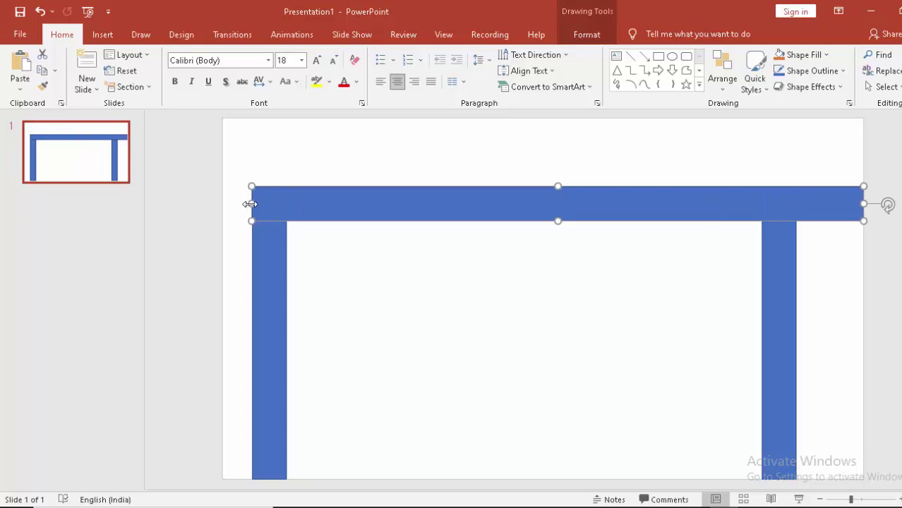
pyautogui.moveTo(248, 201); pyautogui.dragTo(223, 203)
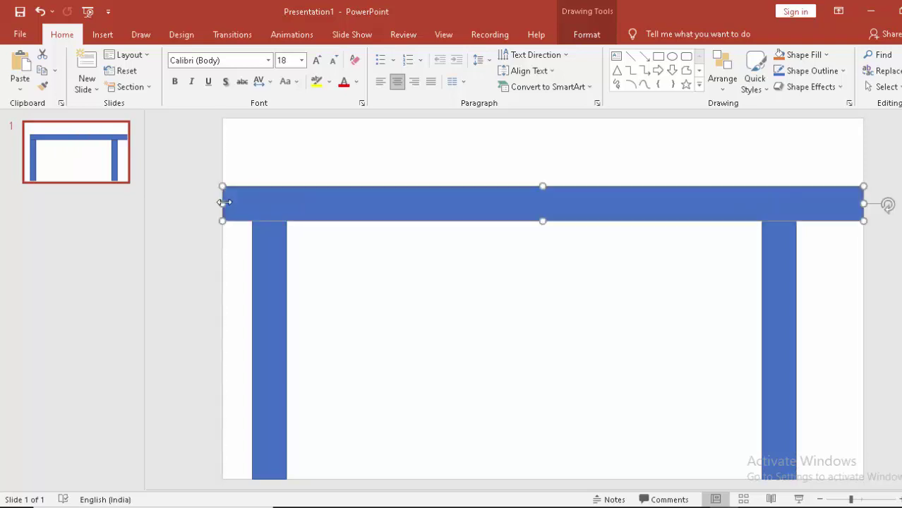
pyautogui.click(274, 292)
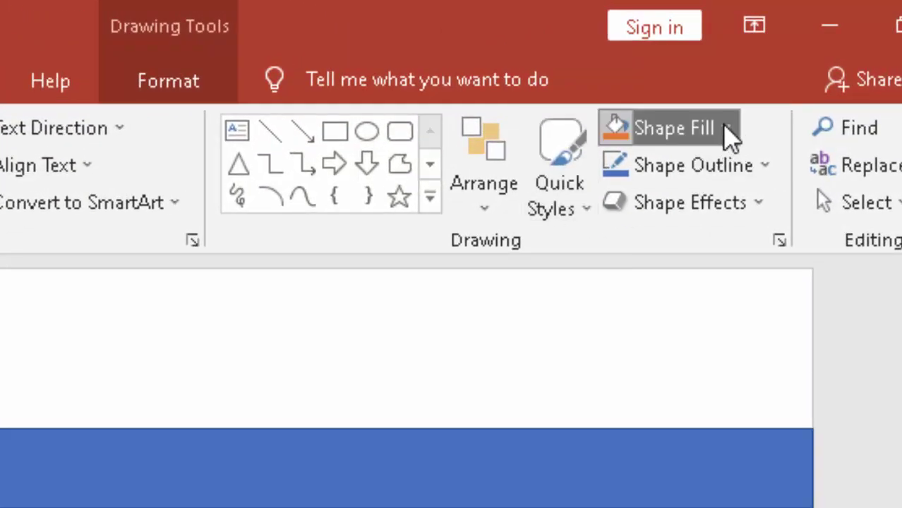
# - Fill both the left and right posts with light peach
pyautogui.click(723, 125)
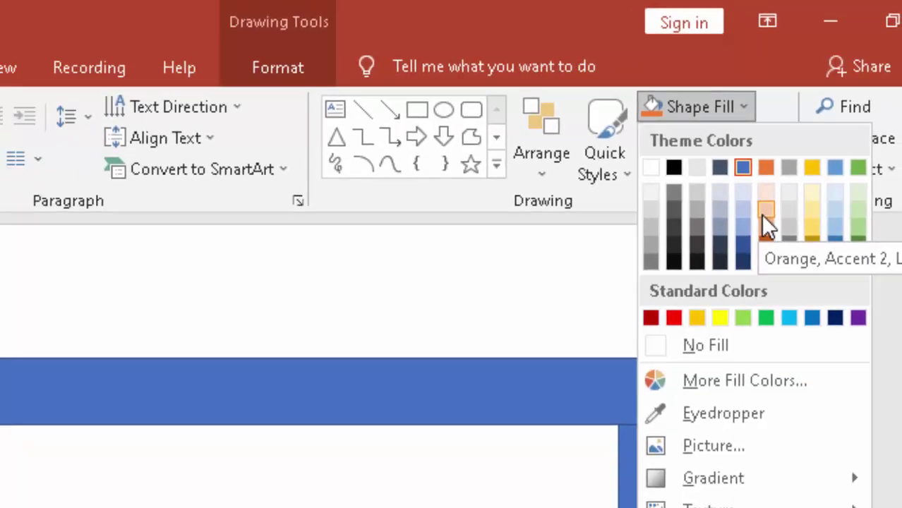
pyautogui.click(751, 256)
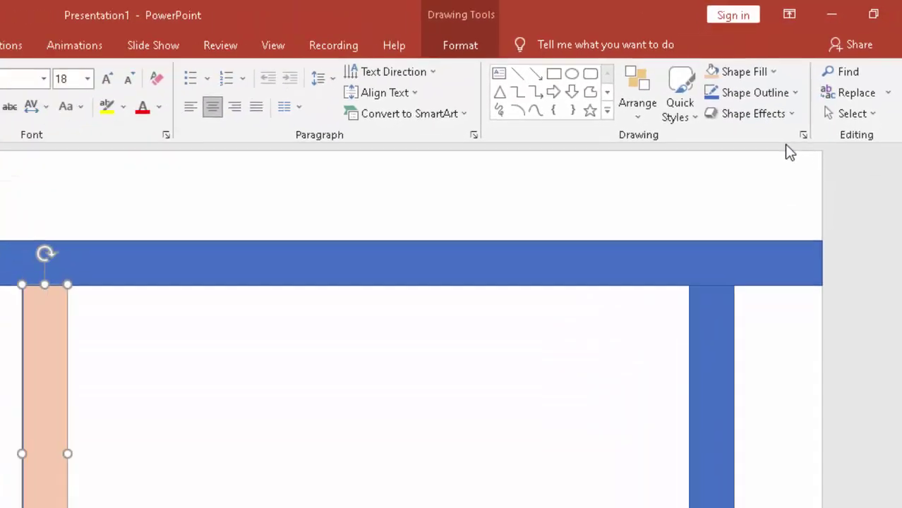
pyautogui.click(740, 308)
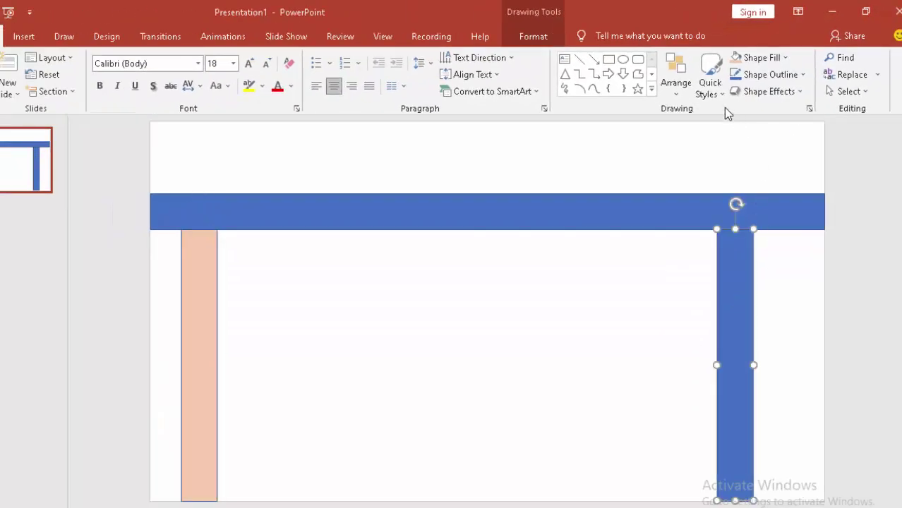
pyautogui.click(760, 62)
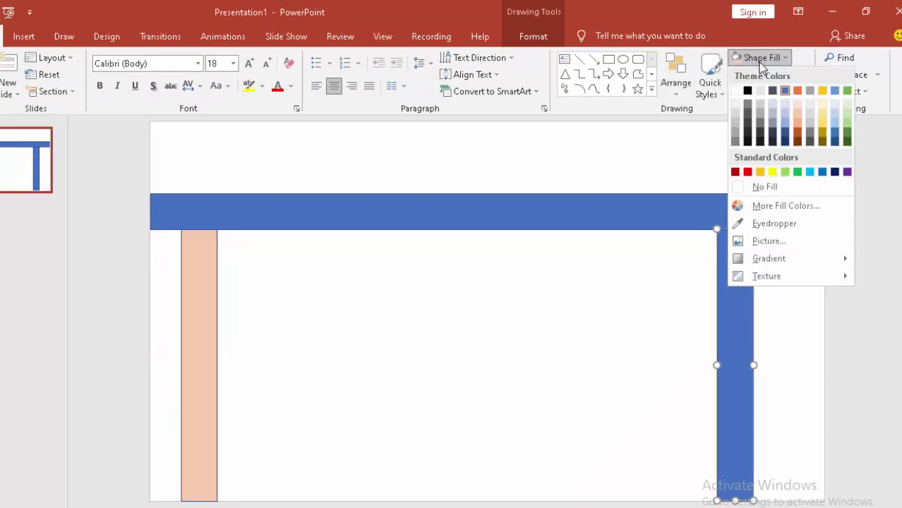
pyautogui.click(798, 114)
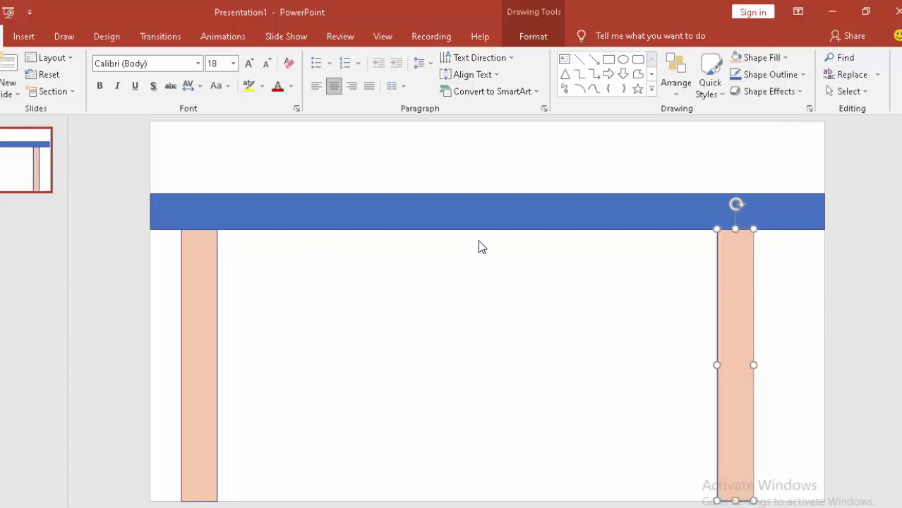
# - Fill the top bar light green, give it a red outline, and deselect it
pyautogui.click(499, 212)
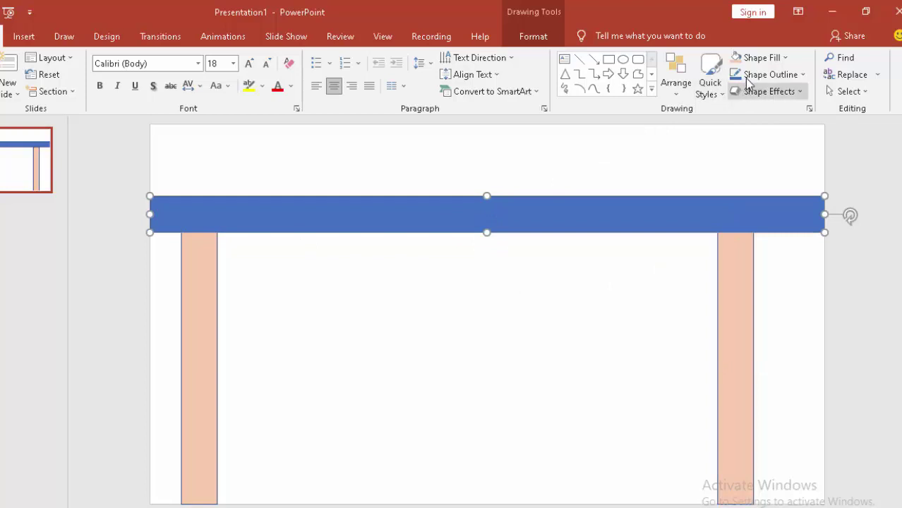
pyautogui.click(787, 58)
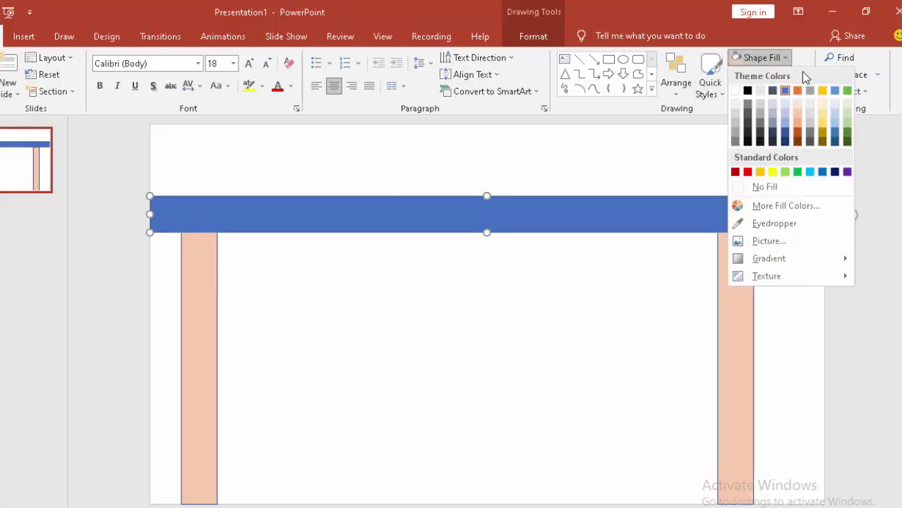
pyautogui.click(848, 115)
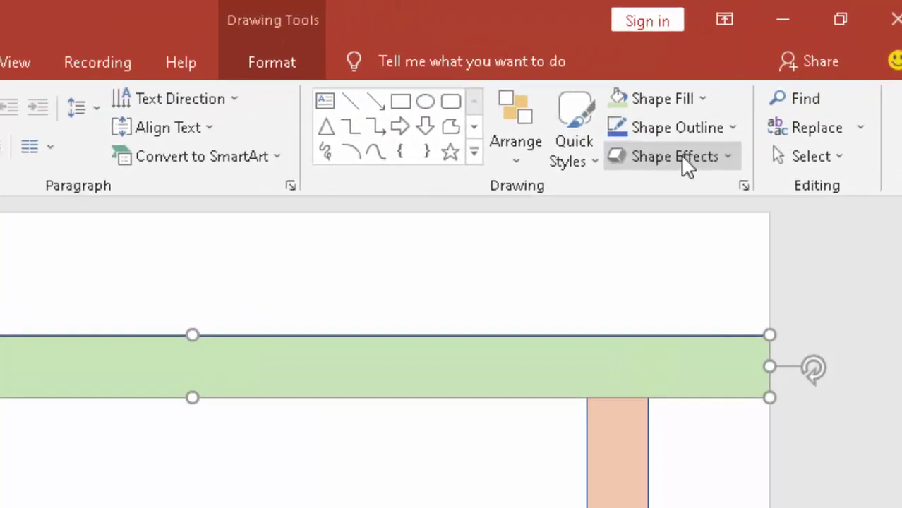
pyautogui.click(760, 104)
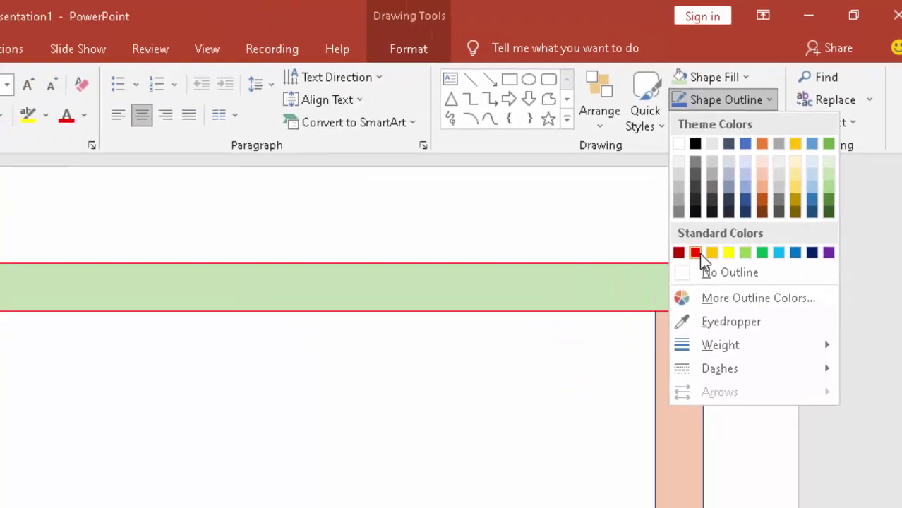
pyautogui.click(639, 322)
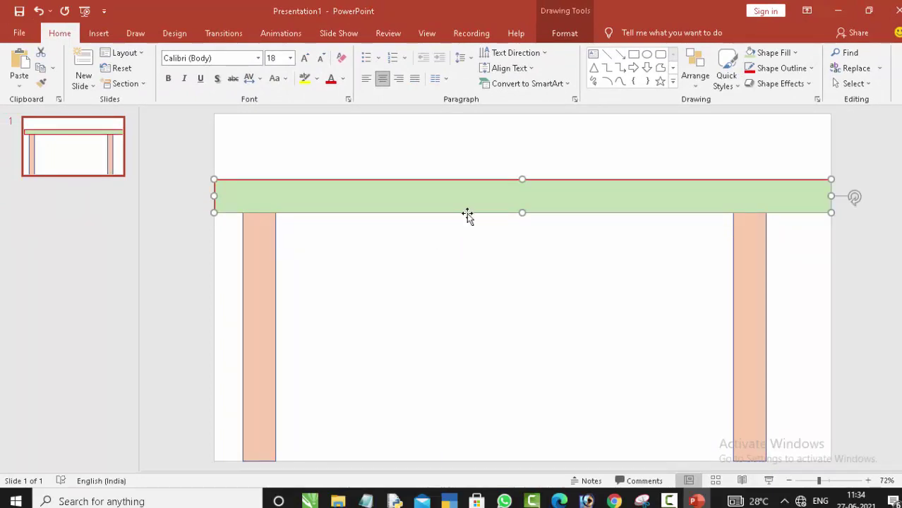
pyautogui.click(486, 293)
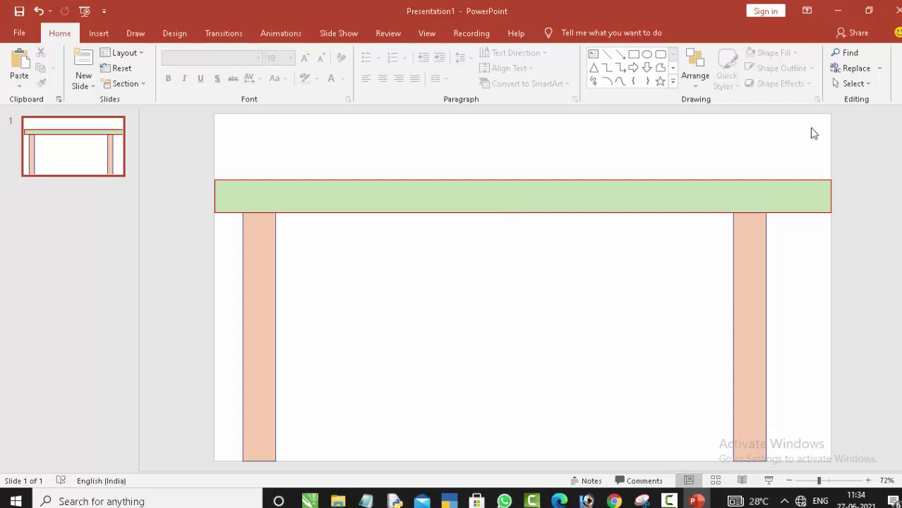
# - Search Online Pictures for 'transparent car'
pyautogui.click(99, 33)
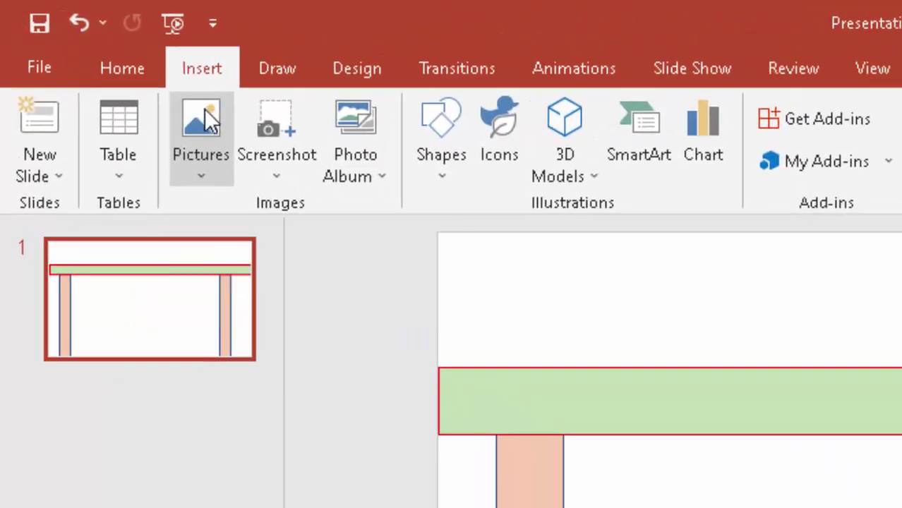
pyautogui.click(205, 113)
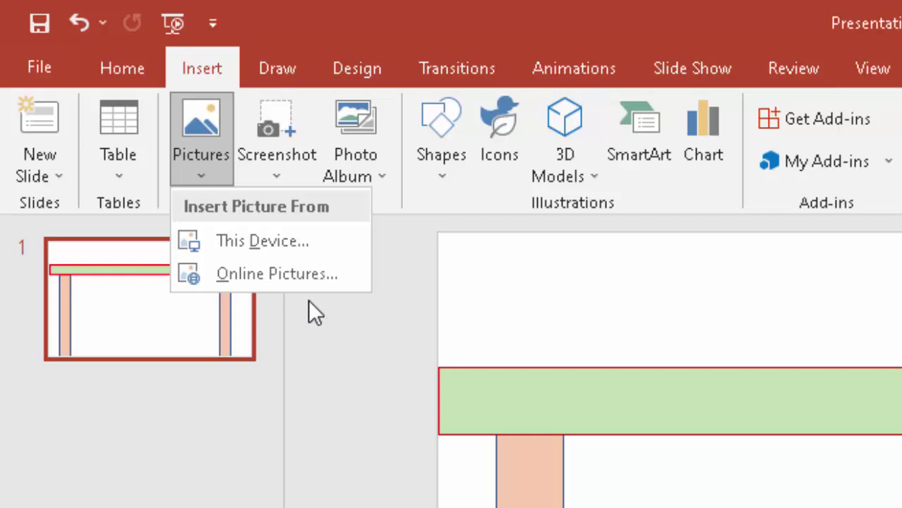
pyautogui.click(282, 277)
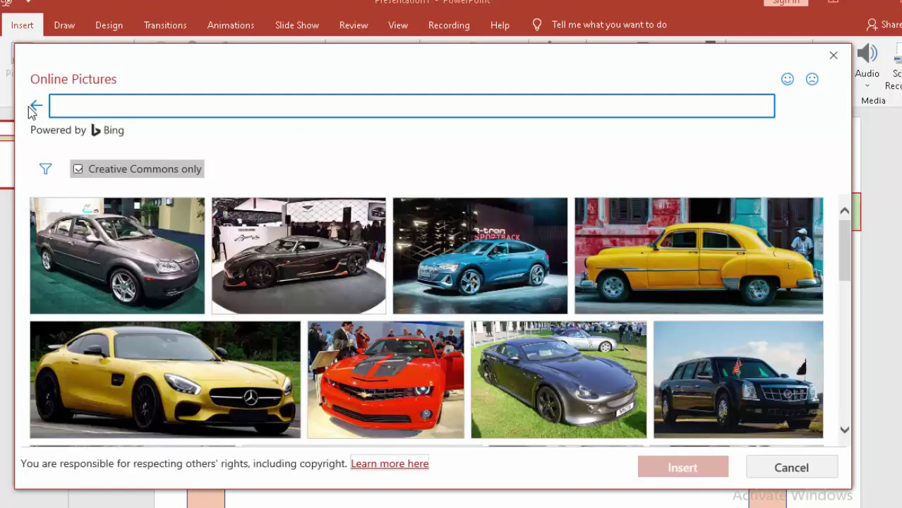
pyautogui.write('trans')
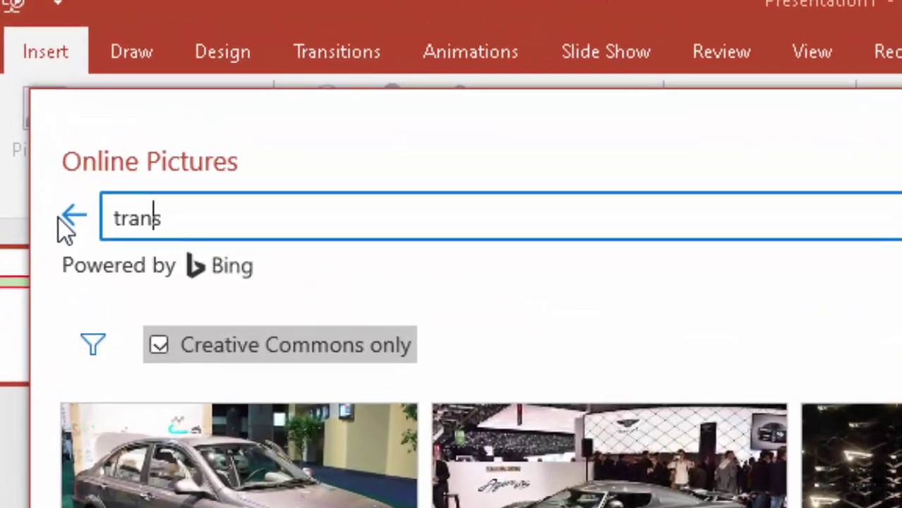
pyautogui.write('pare')
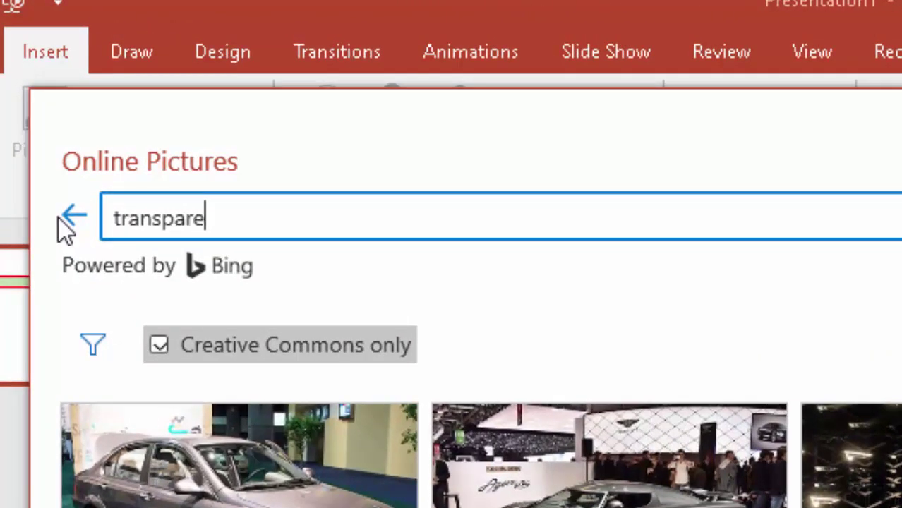
pyautogui.write('nt car')
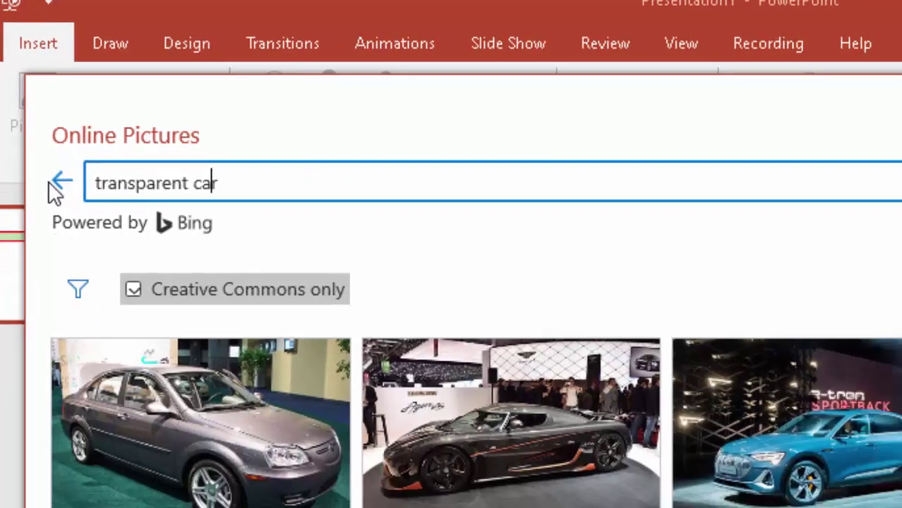
pyautogui.press('Return')
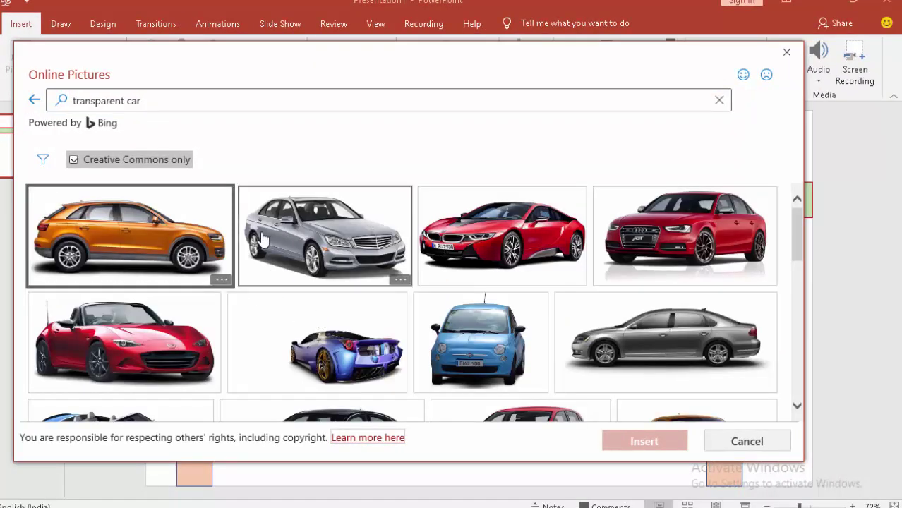
pyautogui.moveTo(666, 341)
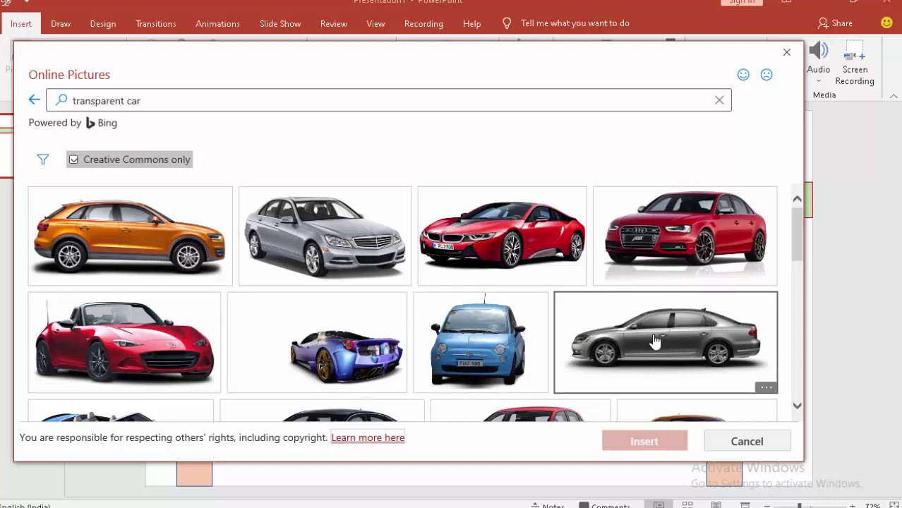
# - Insert the grey sedan picture, shrink it, and rest it on the green deck's right end
pyautogui.doubleClick(653, 334)
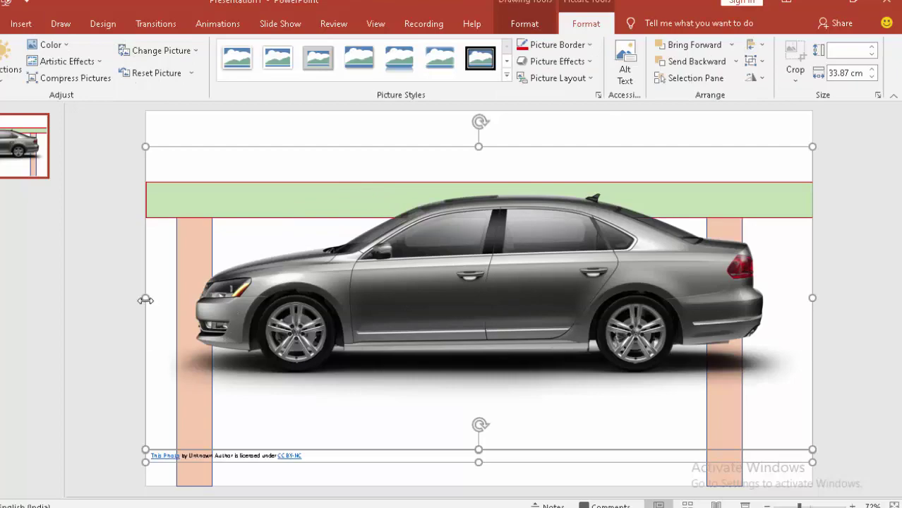
pyautogui.moveTo(146, 300); pyautogui.dragTo(423, 304)
pyautogui.moveTo(600, 316)
pyautogui.mouseDown()
pyautogui.moveTo(768, 212)
pyautogui.moveTo(733, 176)
pyautogui.moveTo(768, 157)
pyautogui.mouseUp()
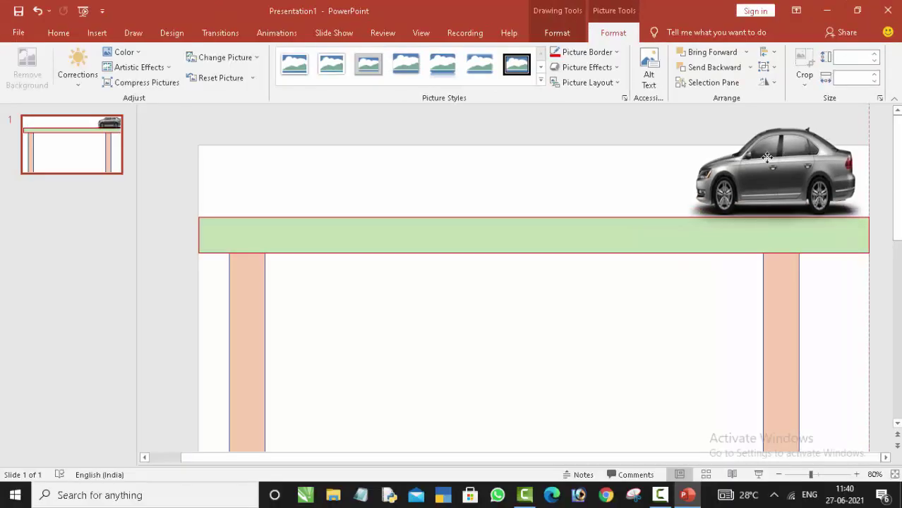
pyautogui.moveTo(767, 158); pyautogui.dragTo(765, 161)
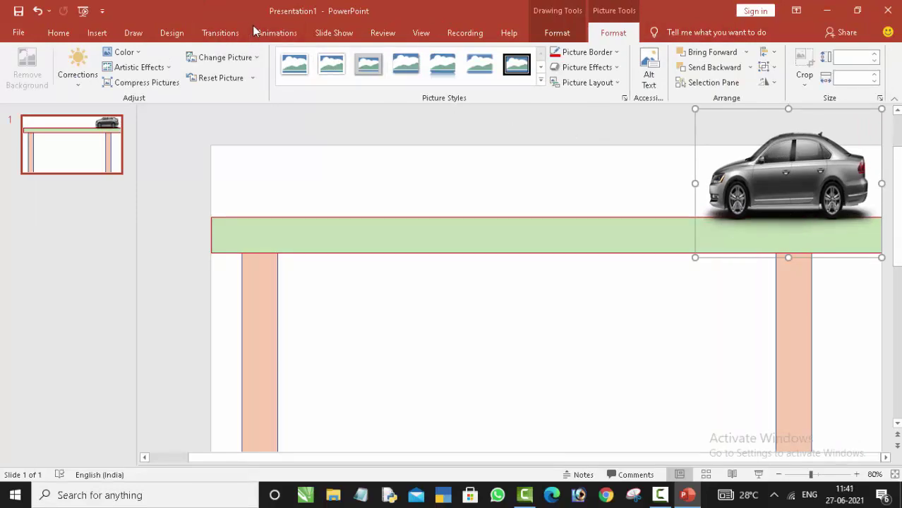
# - Bring up the More Motion Paths list from the Animations effects gallery for the car
pyautogui.click(276, 32)
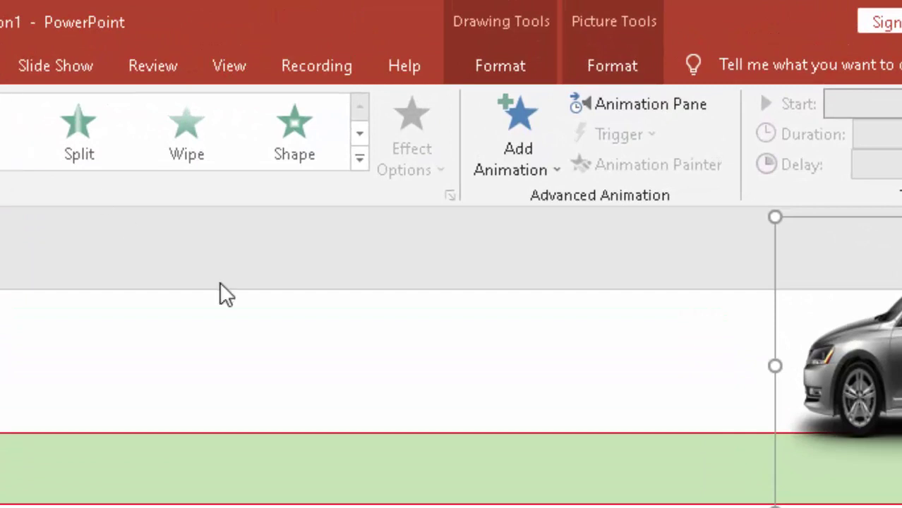
pyautogui.click(359, 157)
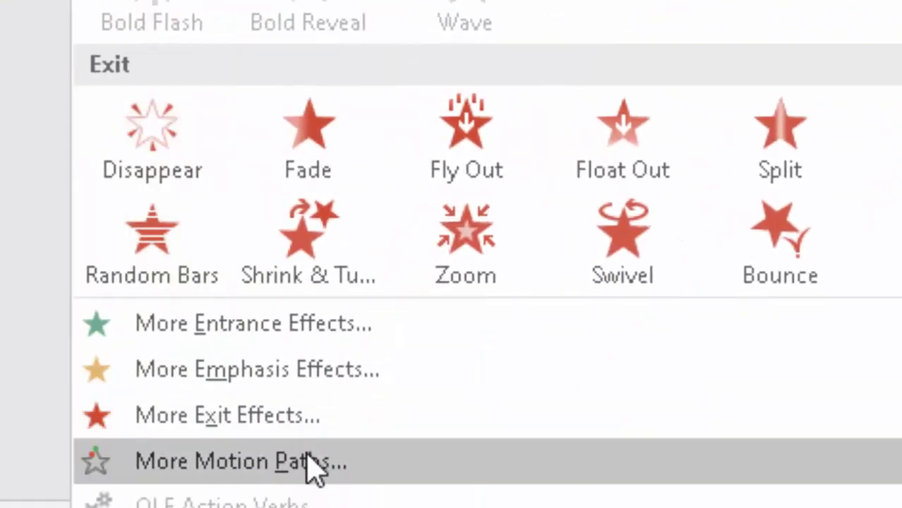
pyautogui.click(213, 463)
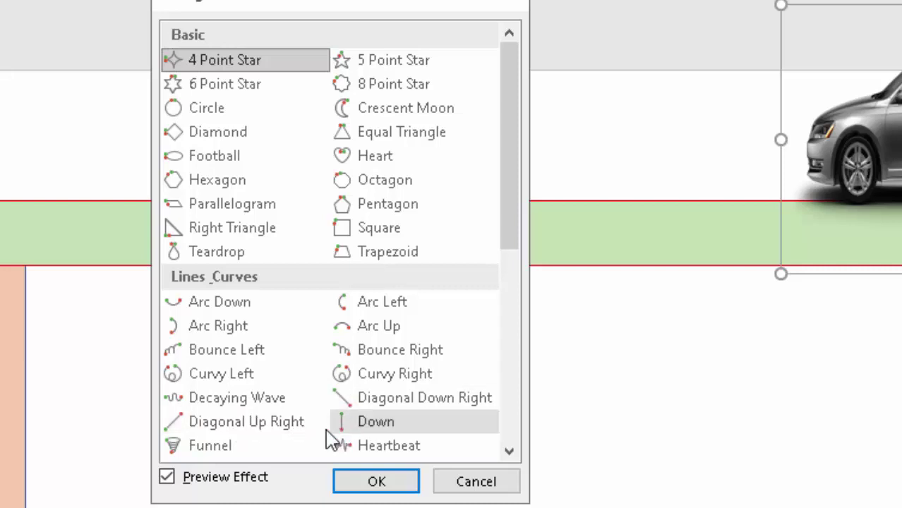
# - Apply the Left motion path from Lines_Curves to the car picture
pyautogui.scroll(-1, 289, 432)
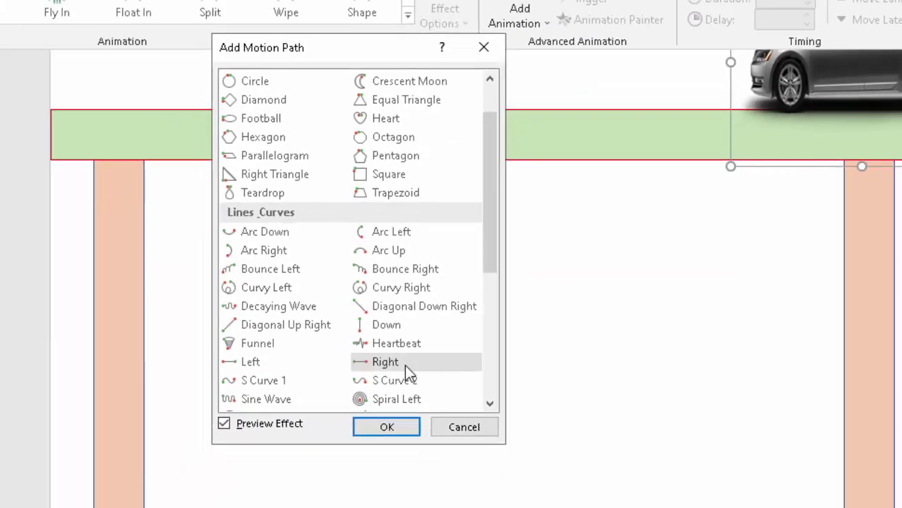
pyautogui.scroll(-1, 403, 380)
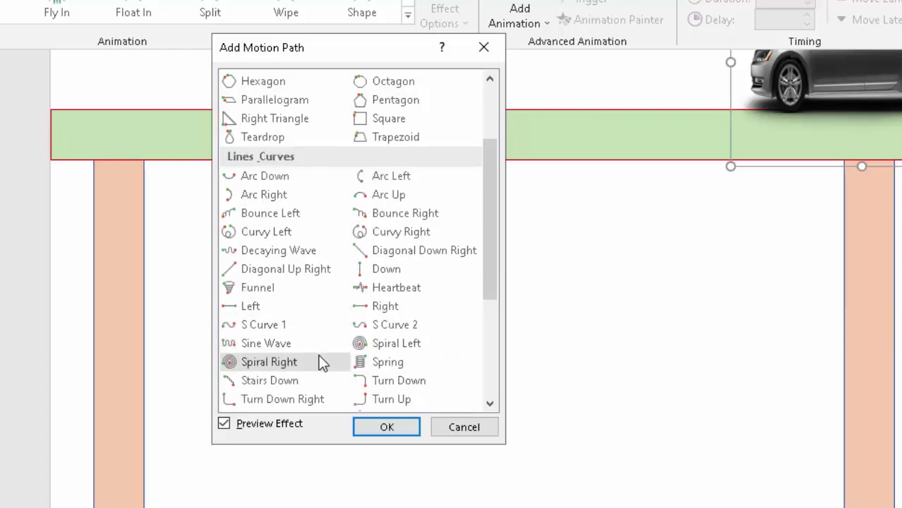
pyautogui.scroll(-1, 321, 362)
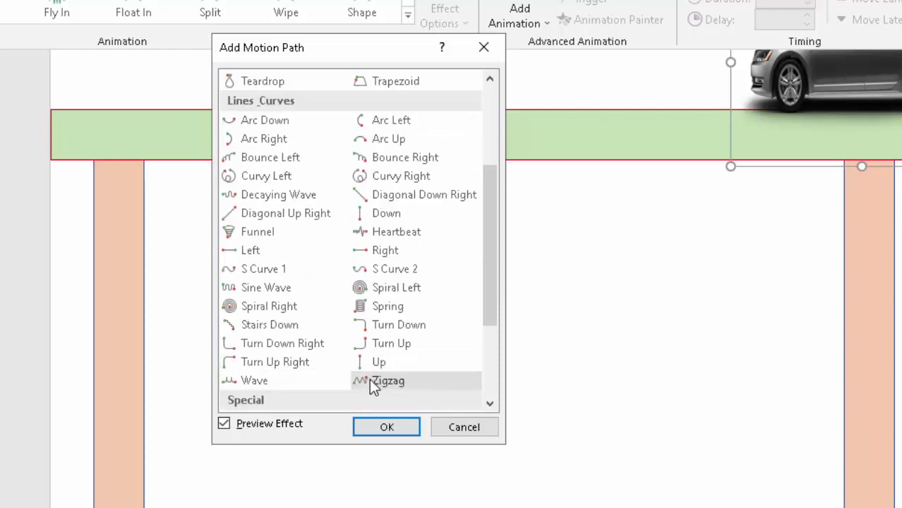
pyautogui.scroll(-1, 369, 378)
pyautogui.scroll(-1, 370, 378)
pyautogui.scroll(-1, 369, 378)
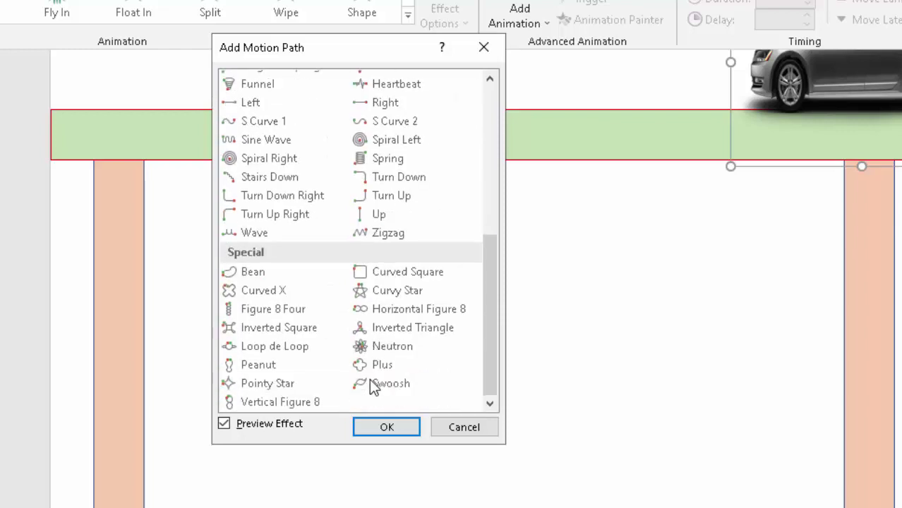
pyautogui.scroll(1, 369, 379)
pyautogui.scroll(2, 370, 379)
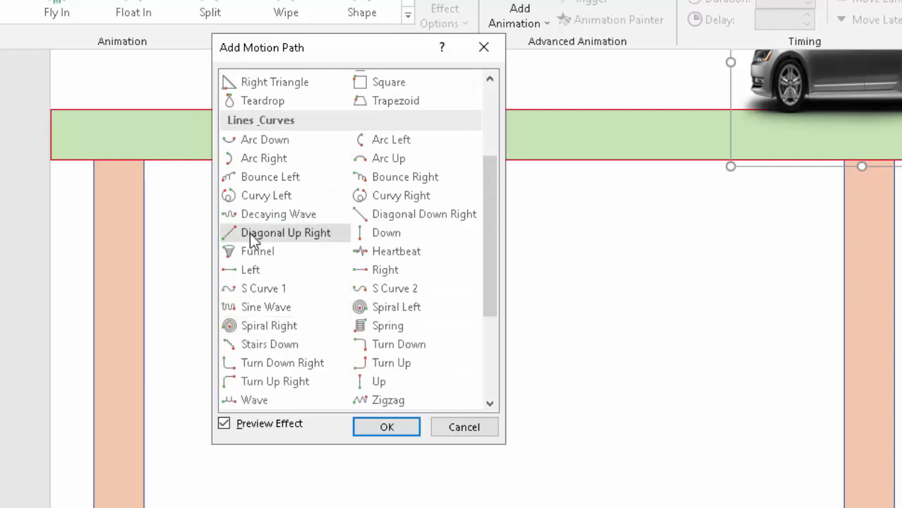
pyautogui.click(260, 274)
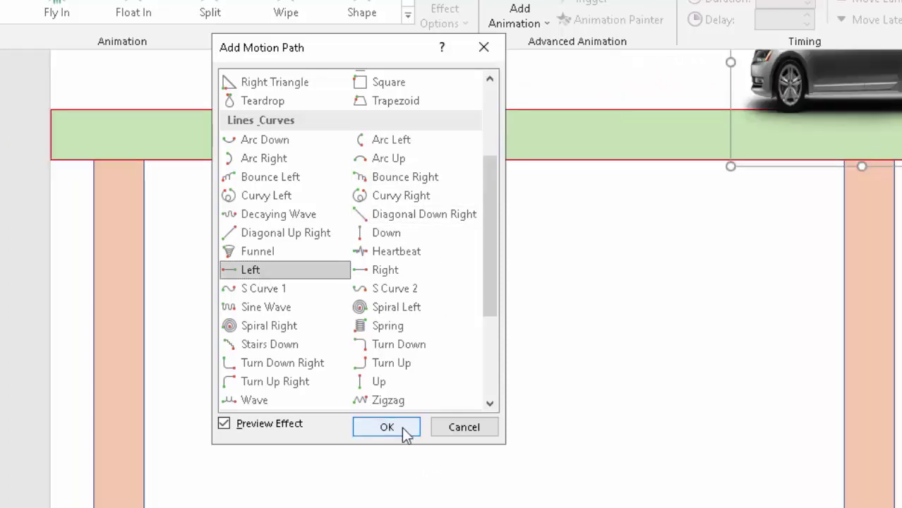
pyautogui.click(403, 428)
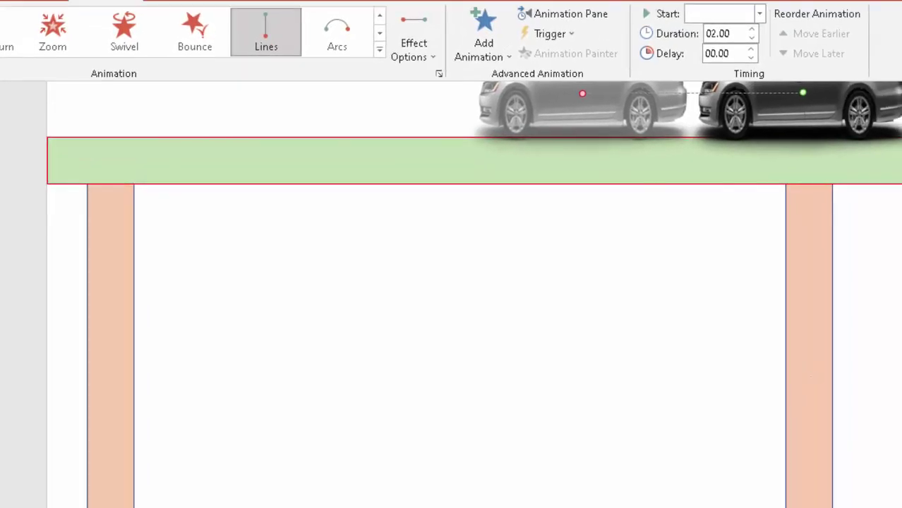
# - Drag the car's motion path end point left to the green deck's left end
pyautogui.scroll(1, 570, 204)
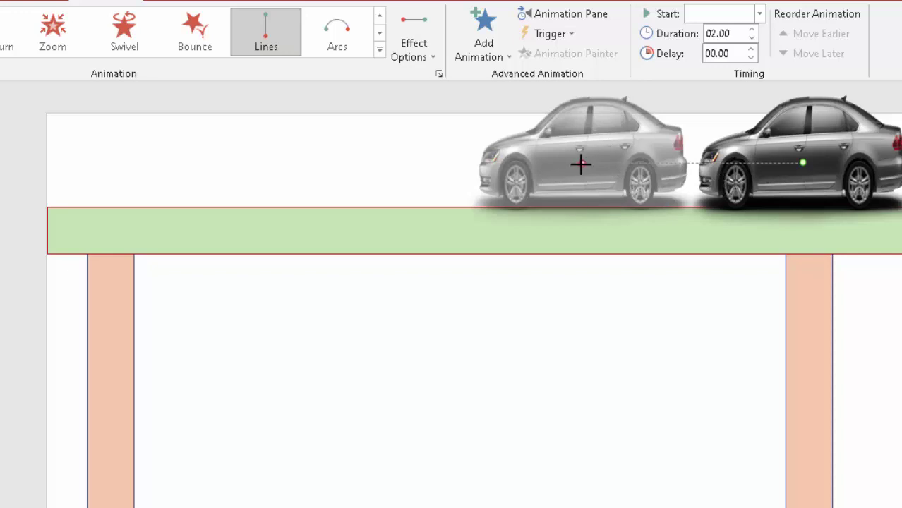
pyautogui.moveTo(581, 164); pyautogui.dragTo(177, 168)
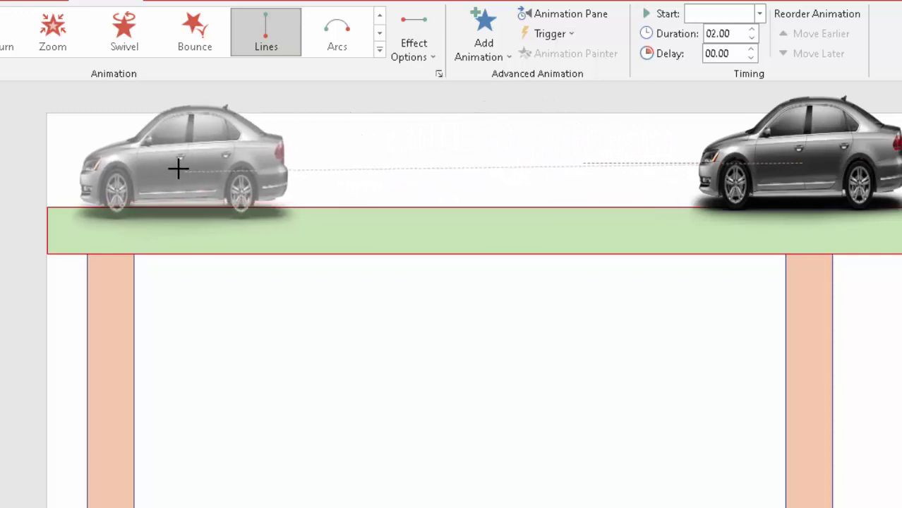
pyautogui.moveTo(178, 168); pyautogui.dragTo(136, 166)
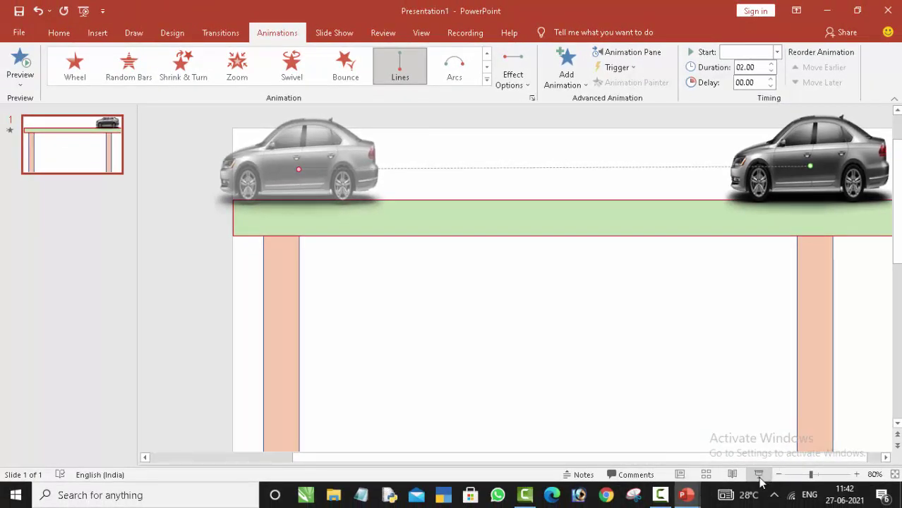
# - Start the slide show from the status bar to watch the car animation
pyautogui.click(759, 478)
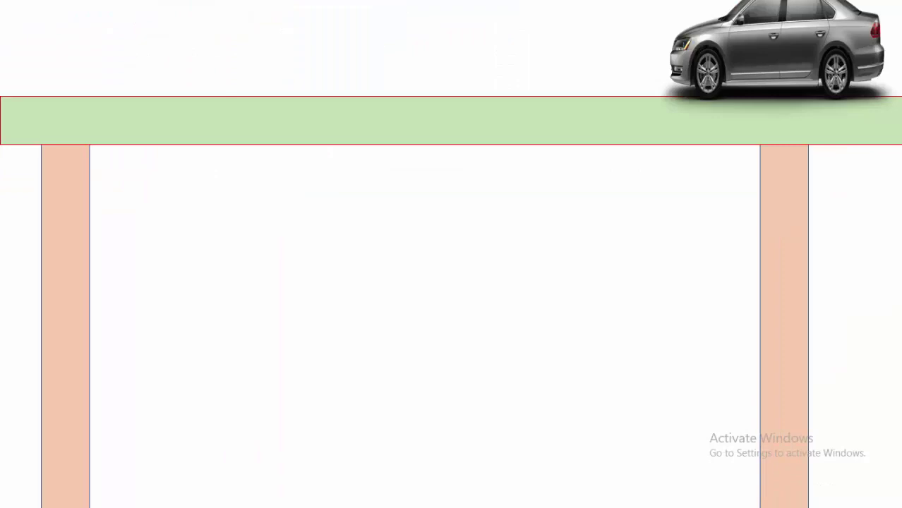